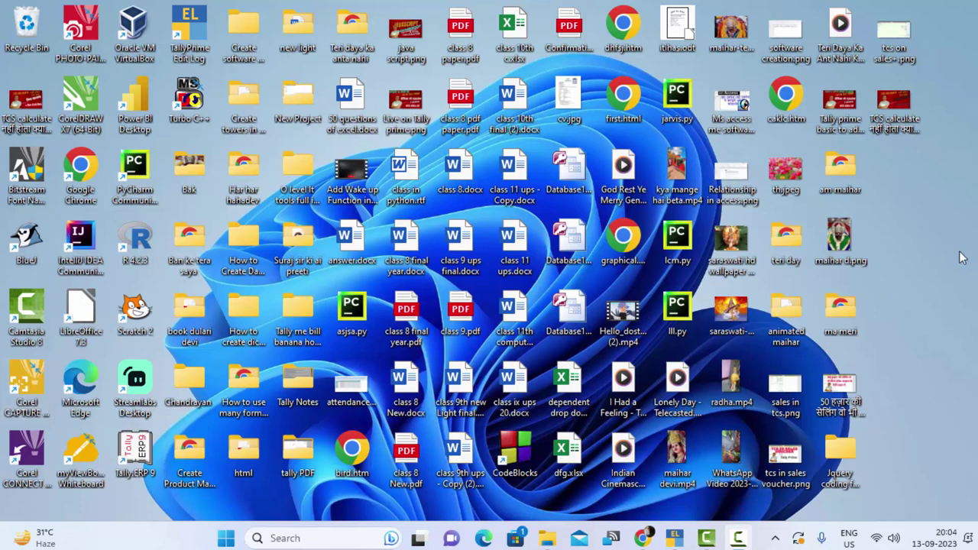
# Refresh the desktop icons twice, then bring the TallyPrime window forward from the taskbar.
pyautogui.rightClick(912, 203)
pyautogui.click(780, 298)
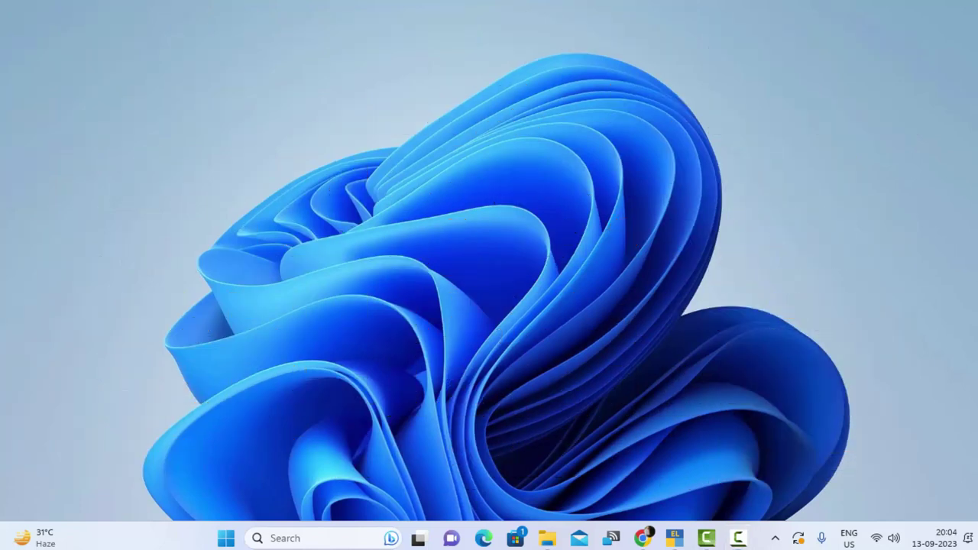
pyautogui.rightClick(954, 189)
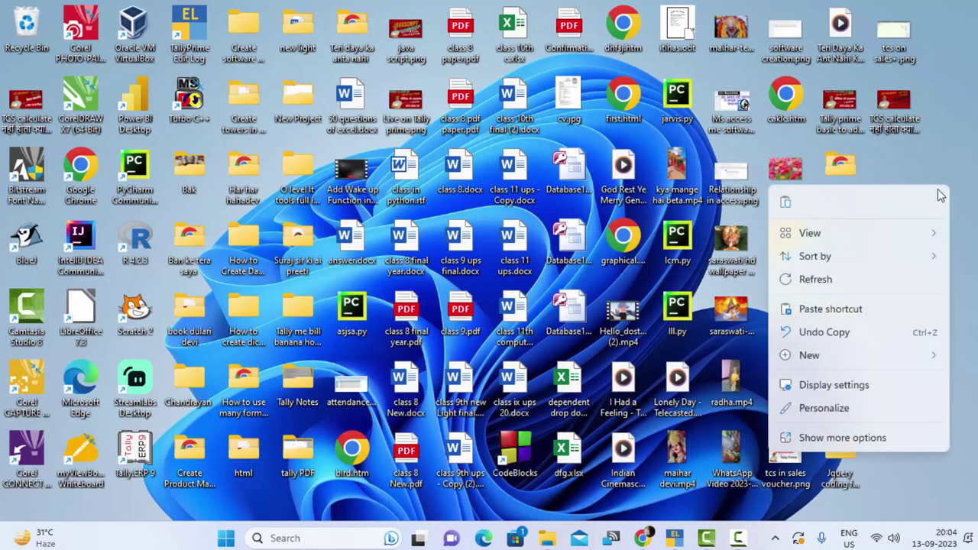
pyautogui.click(829, 277)
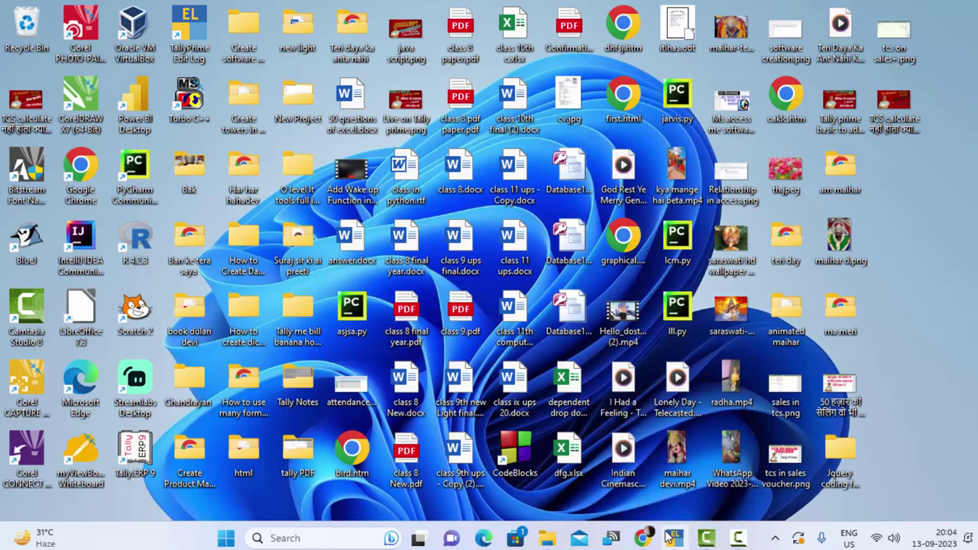
pyautogui.click(671, 537)
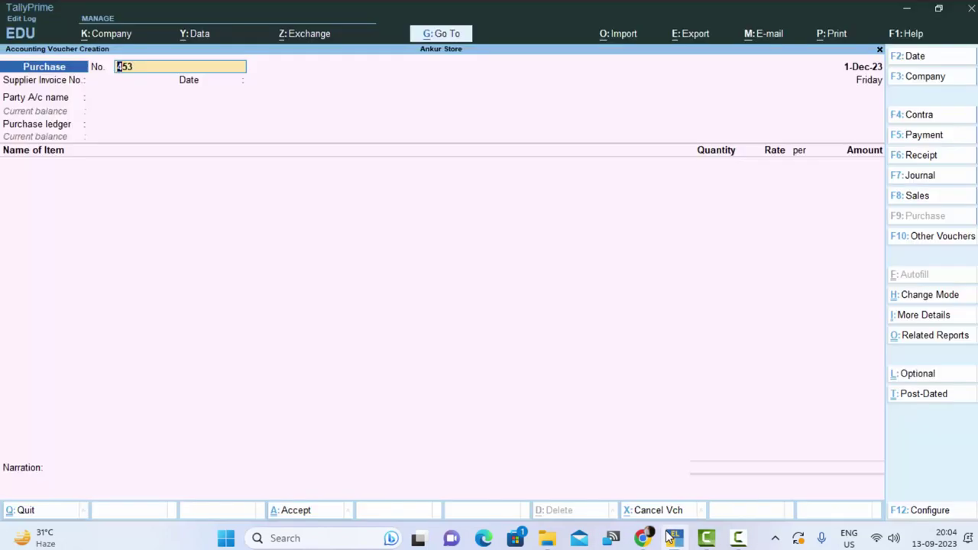
# Switch the Purchase voucher to a new Sales voucher numbered 009.
pyautogui.click(916, 200)
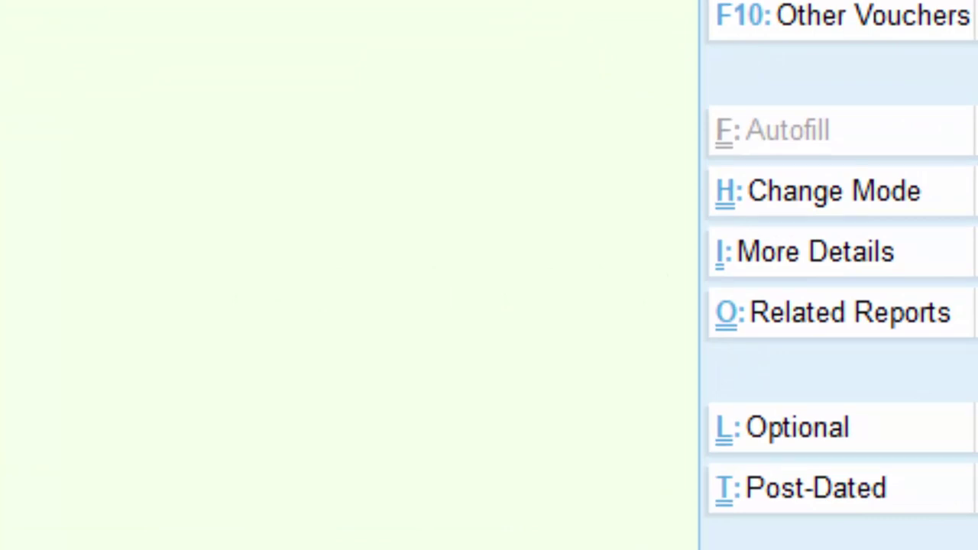
# Change sales voucher 009 from Item Invoice to Accounting Invoice mode.
pyautogui.hotkey('ctrl', 'h')
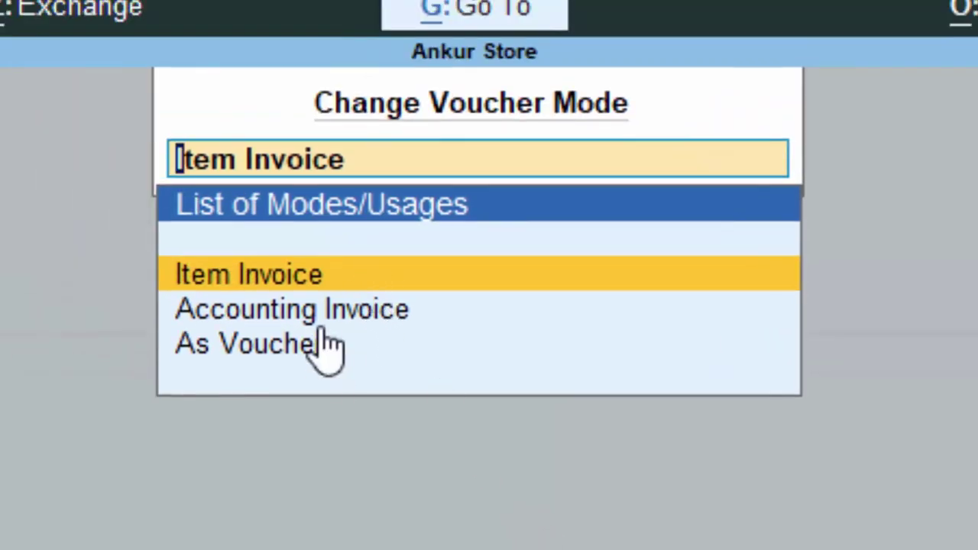
pyautogui.click(325, 316)
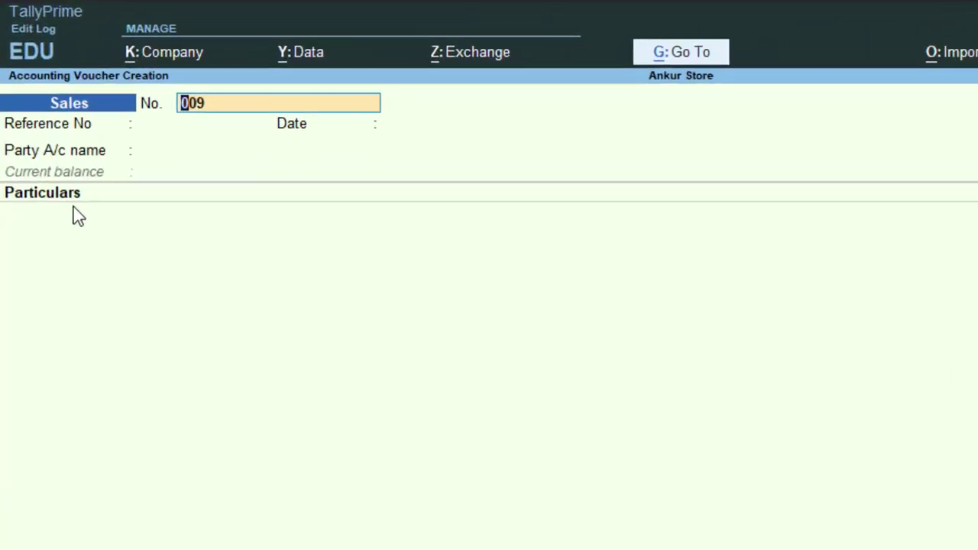
pyautogui.press('Return')
pyautogui.write('8766')
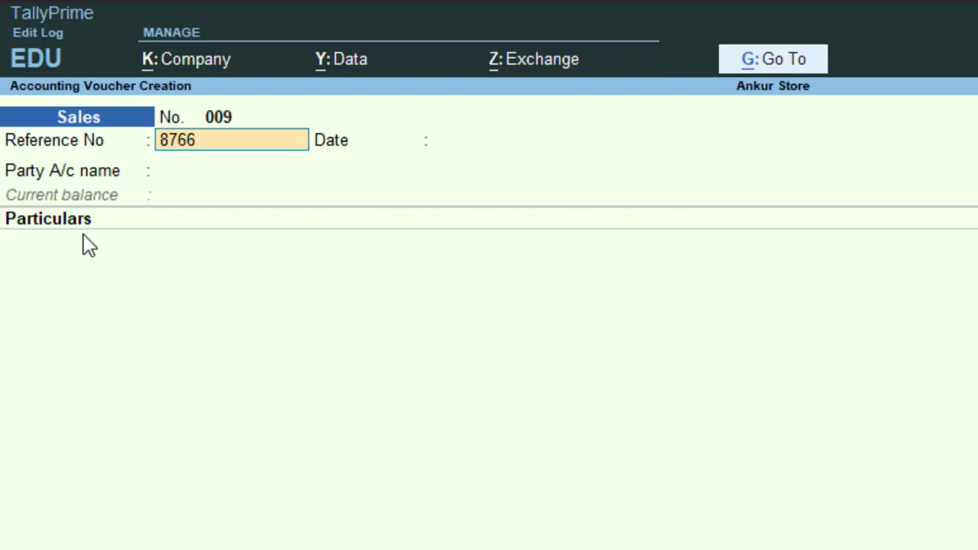
pyautogui.press('Return')
pyautogui.press('Return')
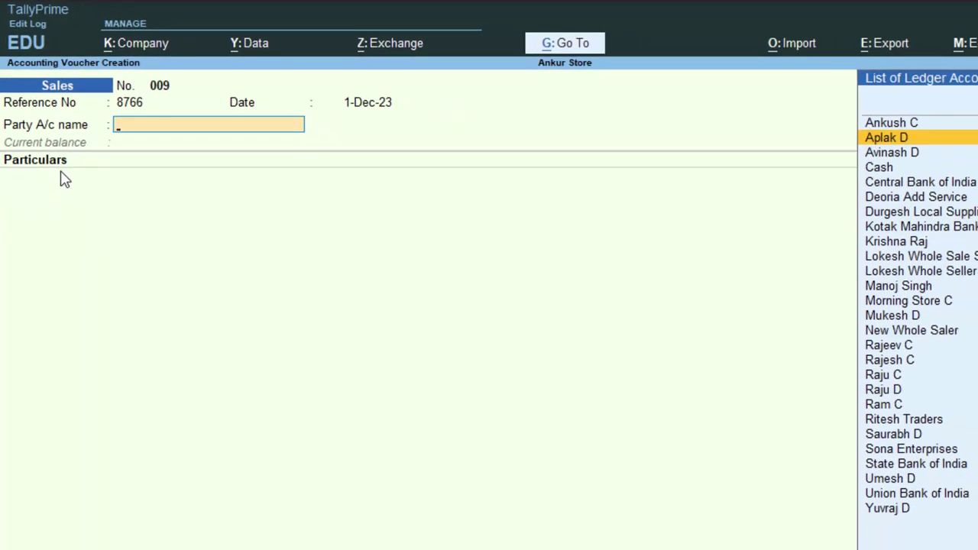
pyautogui.press('Return')
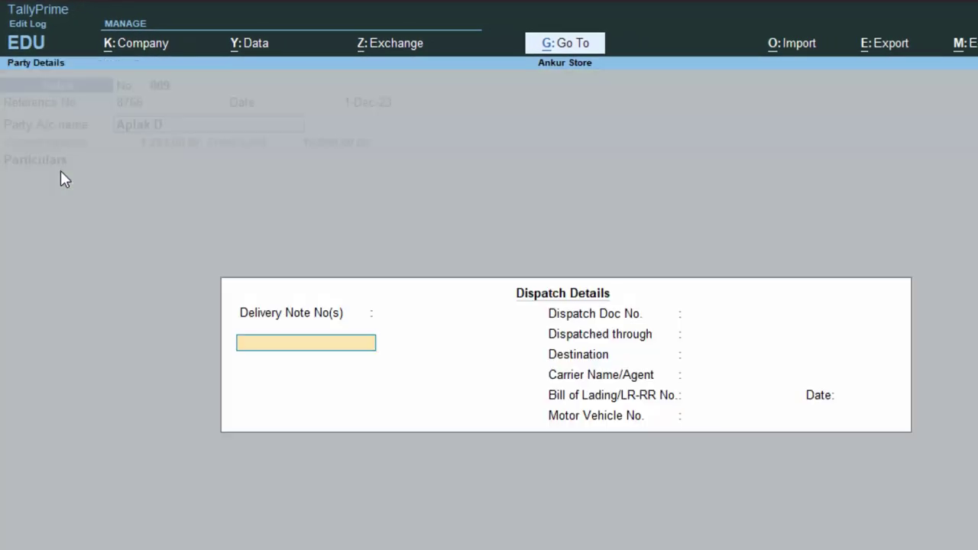
pyautogui.press('Return')
pyautogui.press('Return')
pyautogui.press('Return')
pyautogui.press('Return')
pyautogui.press('Return')
pyautogui.press('Return')
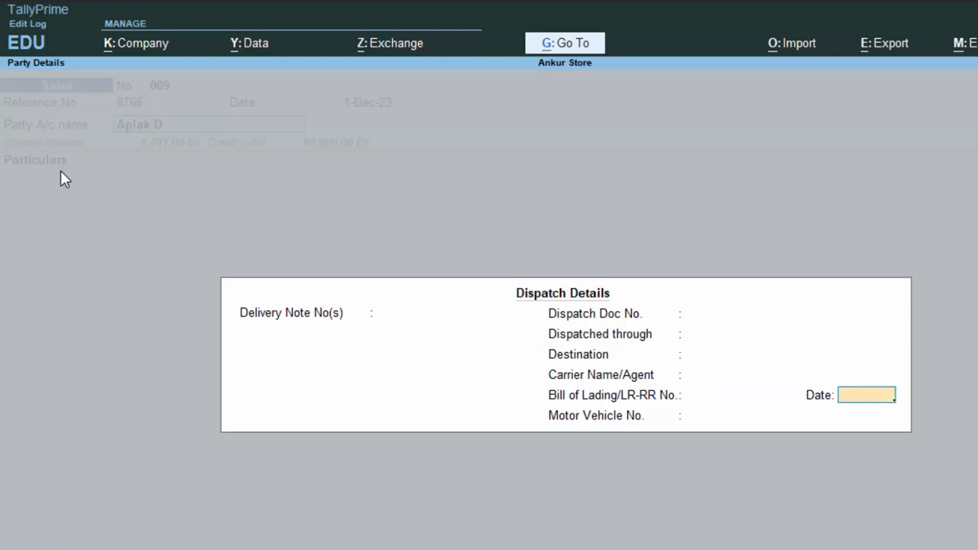
pyautogui.press('Return')
pyautogui.press('Return')
pyautogui.press('Return')
pyautogui.press('Return')
pyautogui.press('Return')
pyautogui.press('Return')
pyautogui.press('Return')
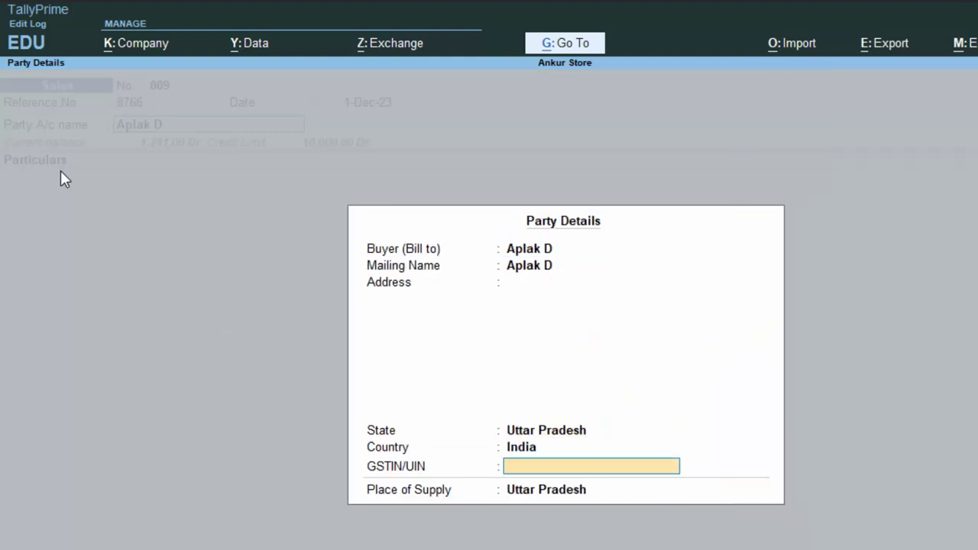
pyautogui.press('Return')
pyautogui.press('Return')
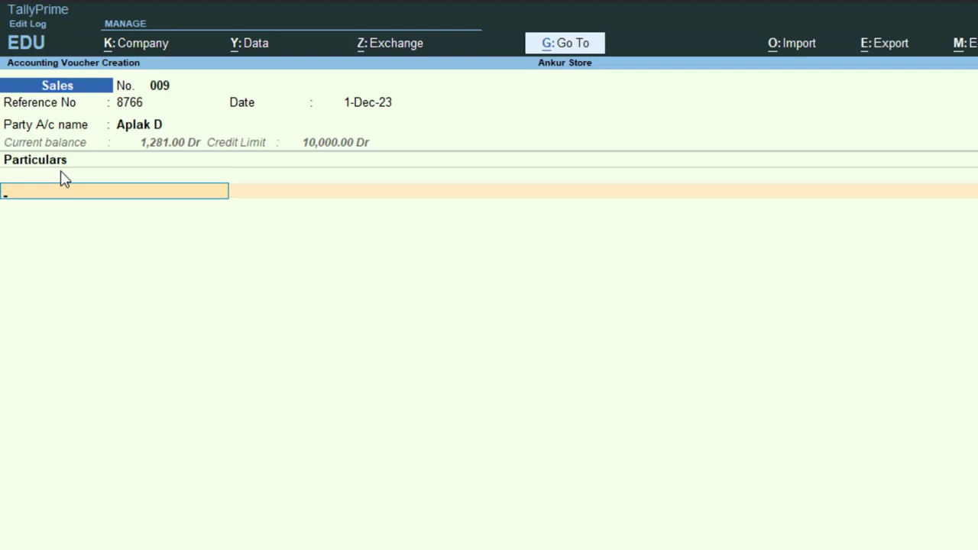
# Put Sales A/c on the first Particulars line with an amount of 50000.
pyautogui.write('P')
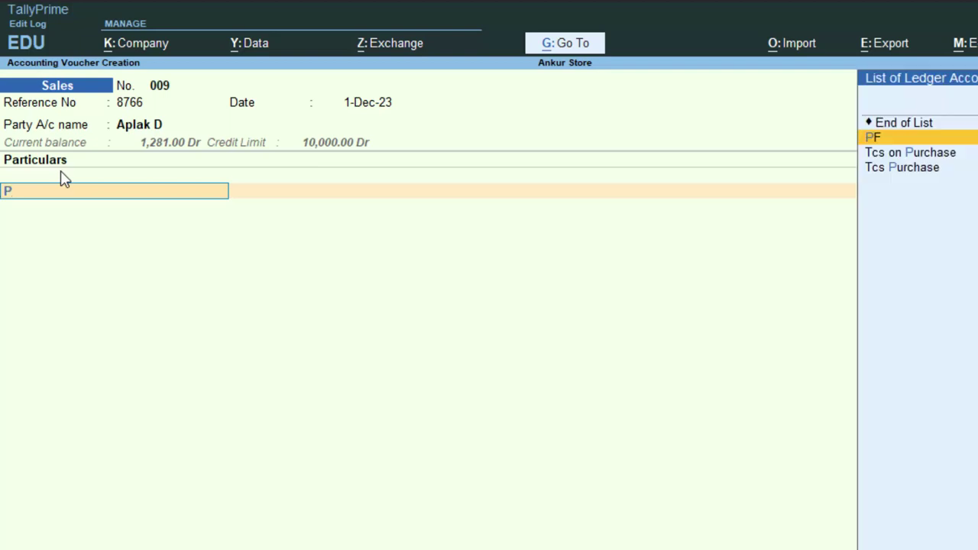
pyautogui.press('BackSpace')
pyautogui.write('S')
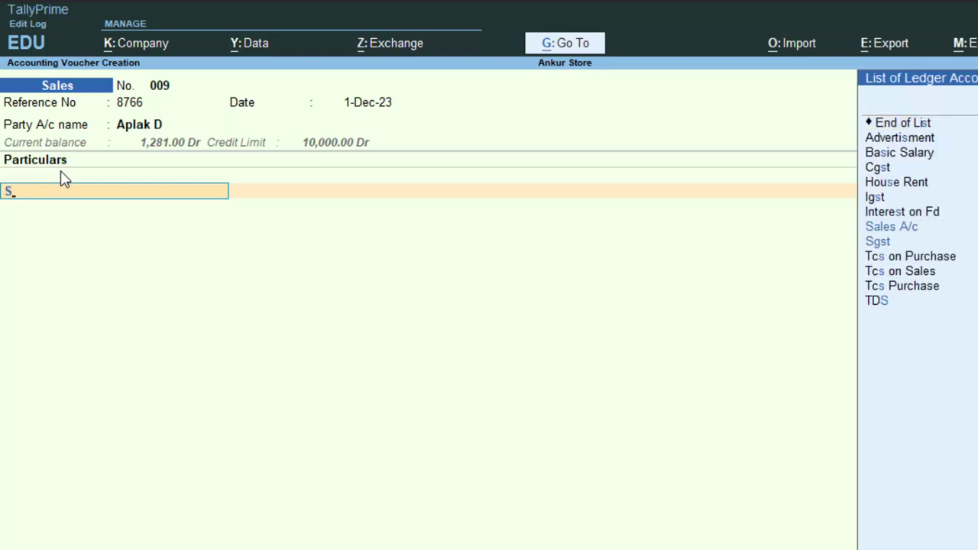
pyautogui.press('Down')
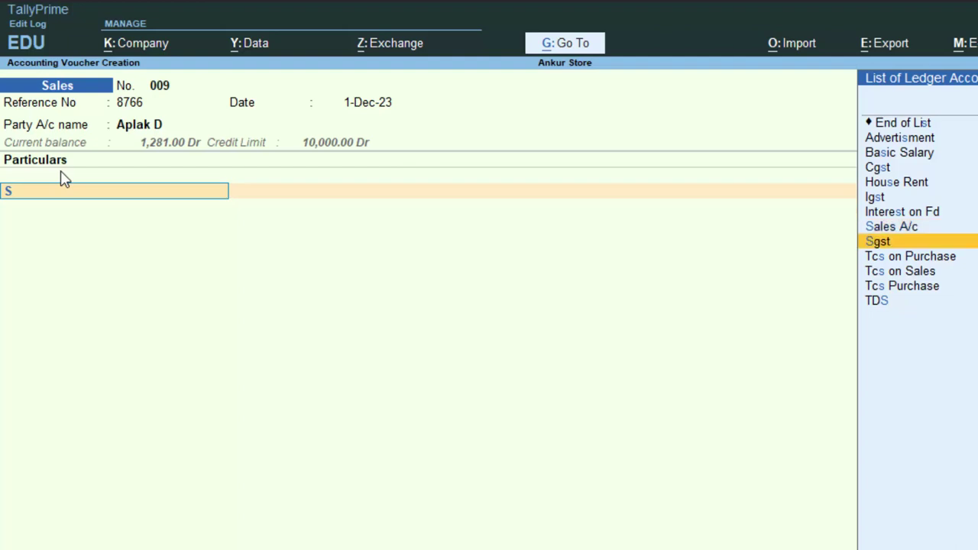
pyautogui.press('Up')
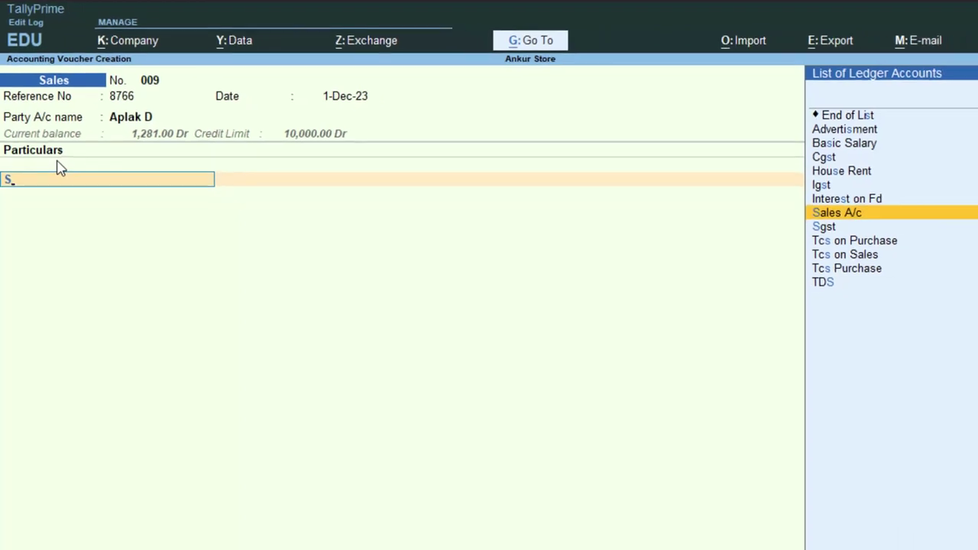
pyautogui.press('Return')
pyautogui.write('500')
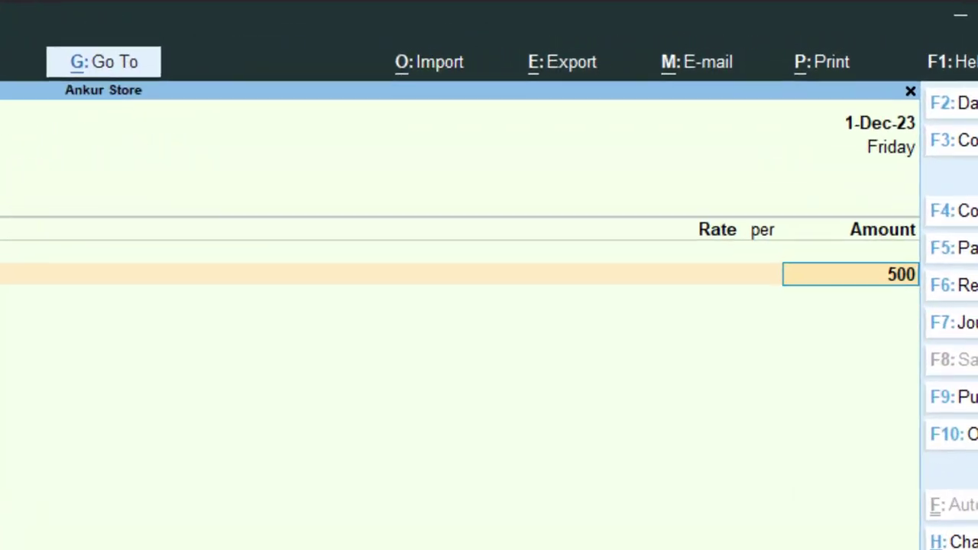
pyautogui.write('00')
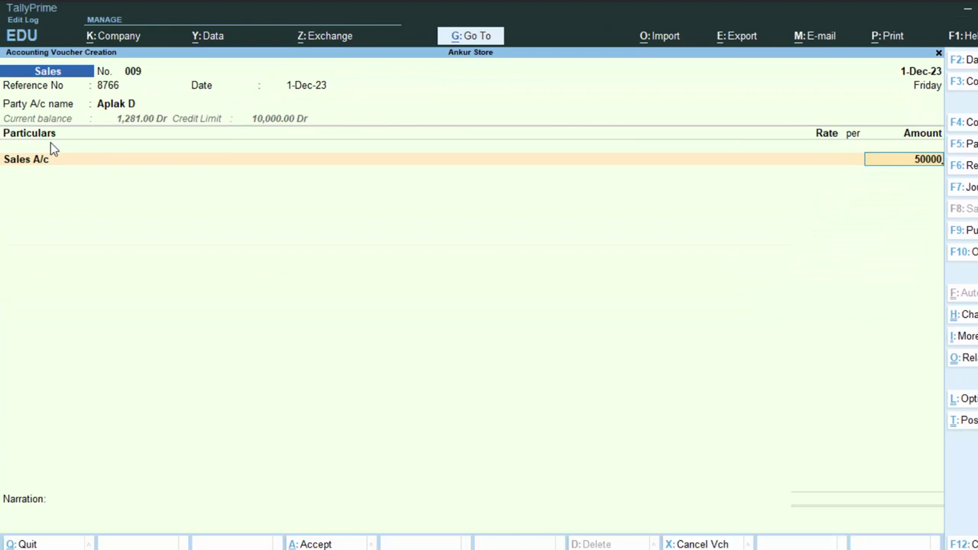
# Add a Cgst line with its calculated amount of 1,250.00.
pyautogui.press('Return')
pyautogui.write('c')
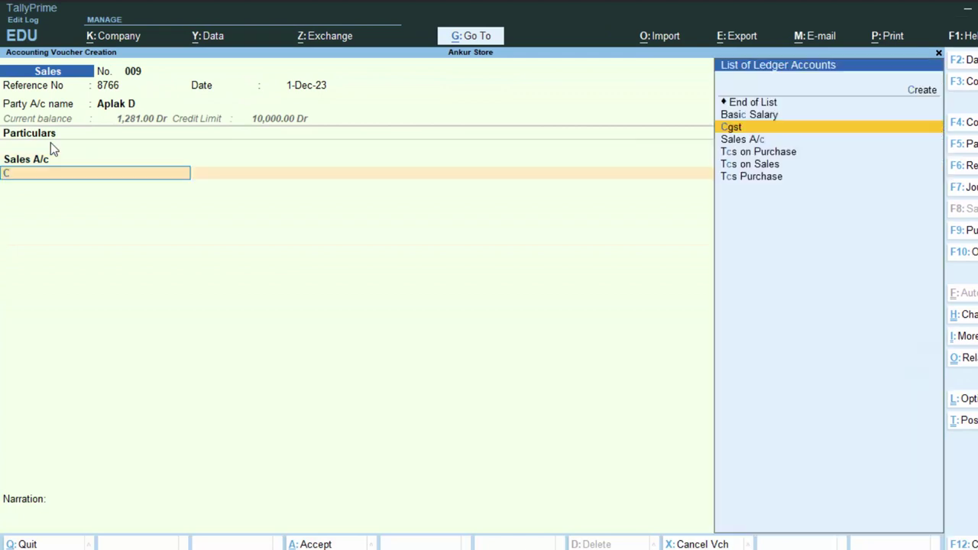
pyautogui.press('Return')
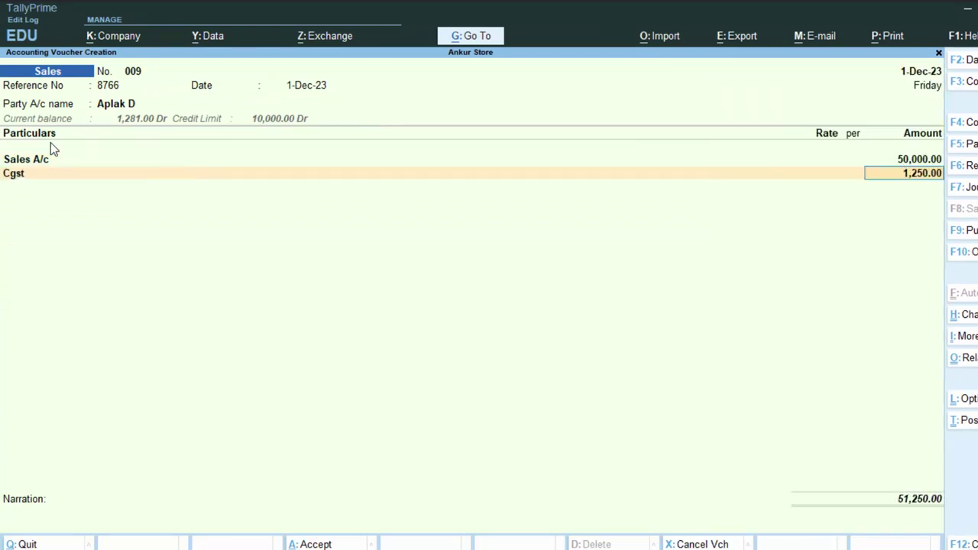
pyautogui.press('Return')
# Add an Sgst line of 1,250.00, try saving, then abandon after the credit-limit error.
pyautogui.write('S')
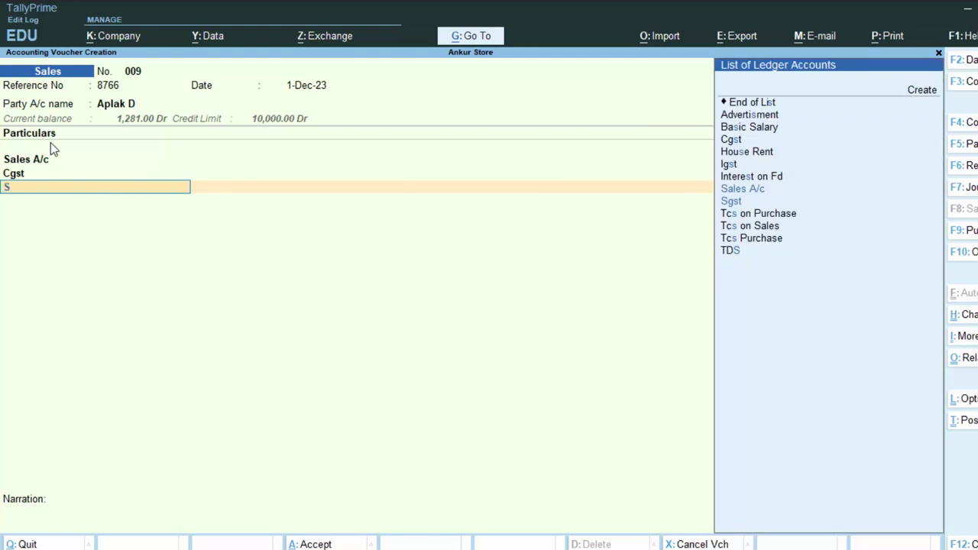
pyautogui.press('Down')
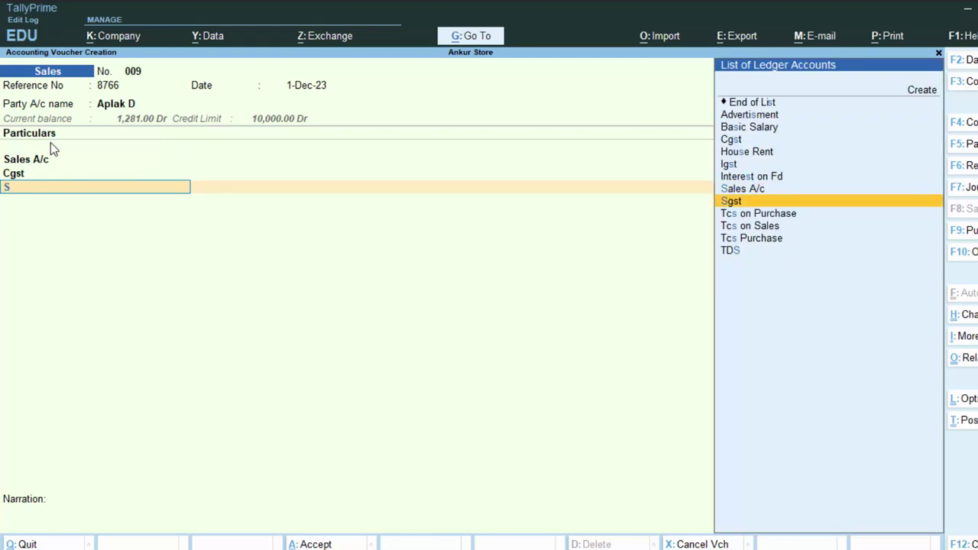
pyautogui.press('Return')
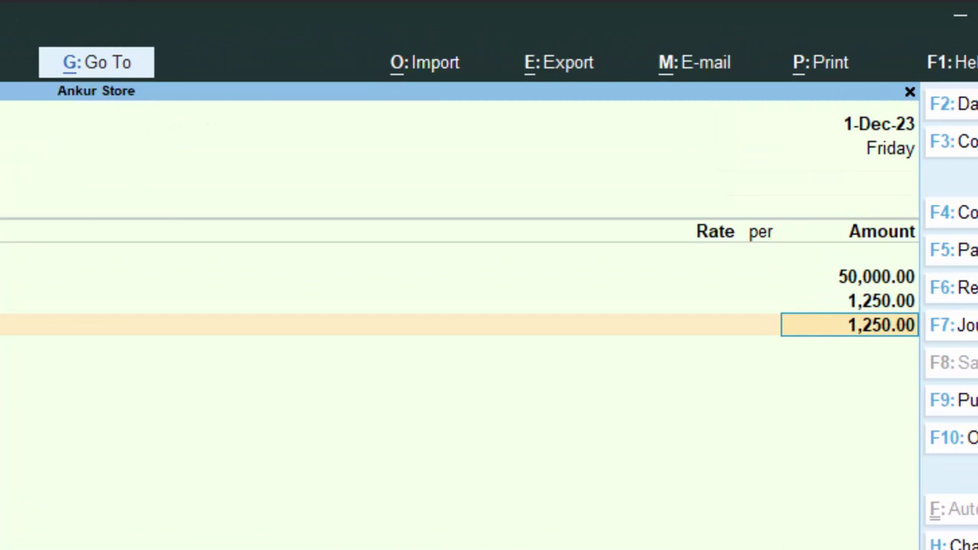
pyautogui.press('Return')
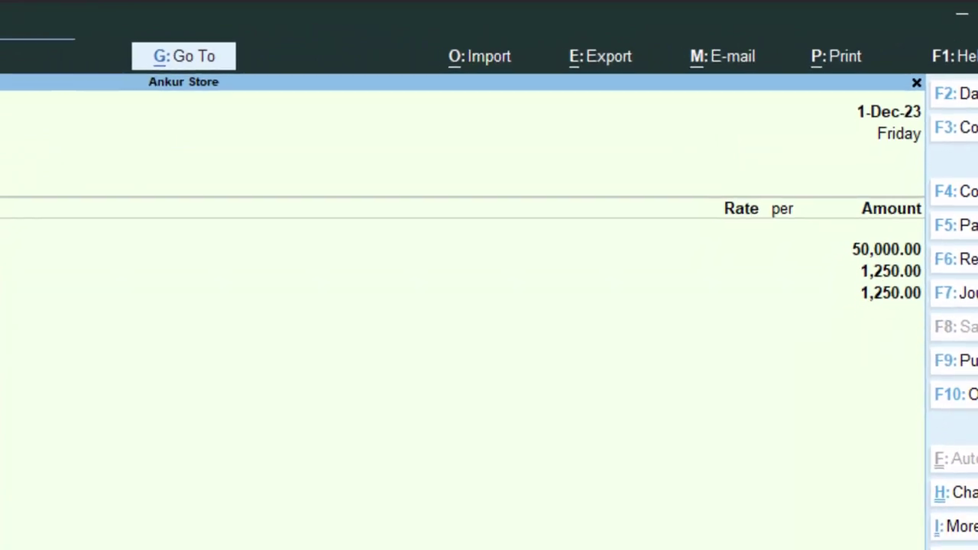
pyautogui.press('Return')
pyautogui.press('Return')
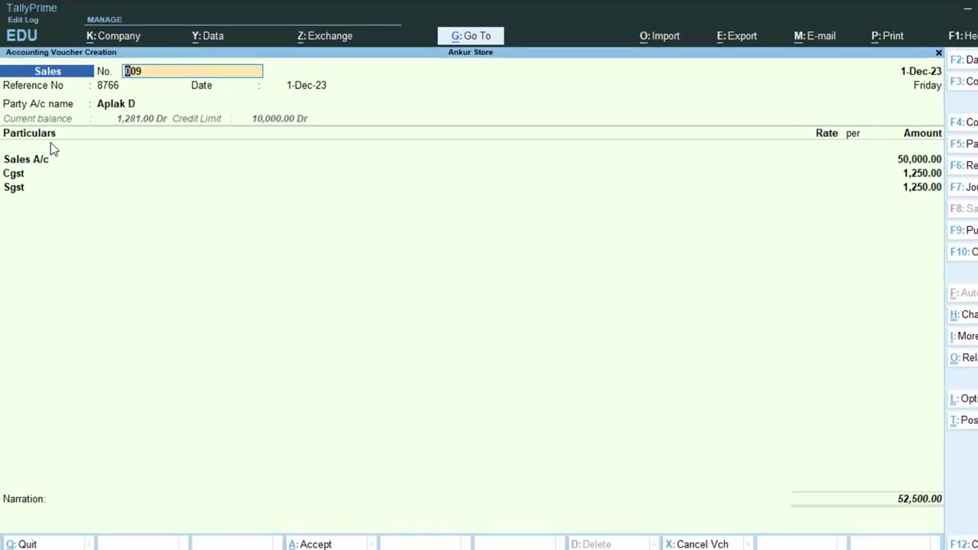
pyautogui.press('Escape')
pyautogui.press('Escape')
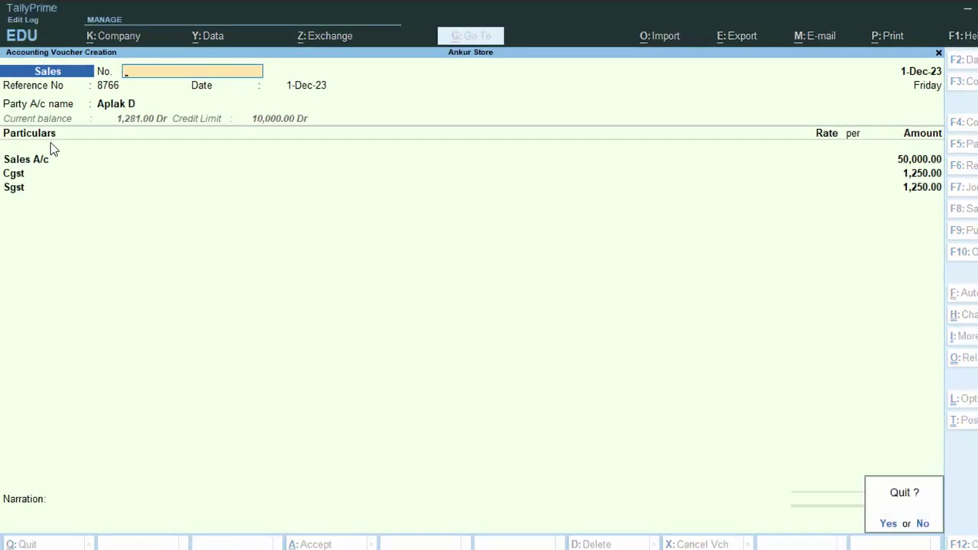
# Quit the voucher and open the Aplak D ledger in Ledger Alteration.
pyautogui.press('y')
pyautogui.press('Up')
pyautogui.press('Up')
pyautogui.press('Return')
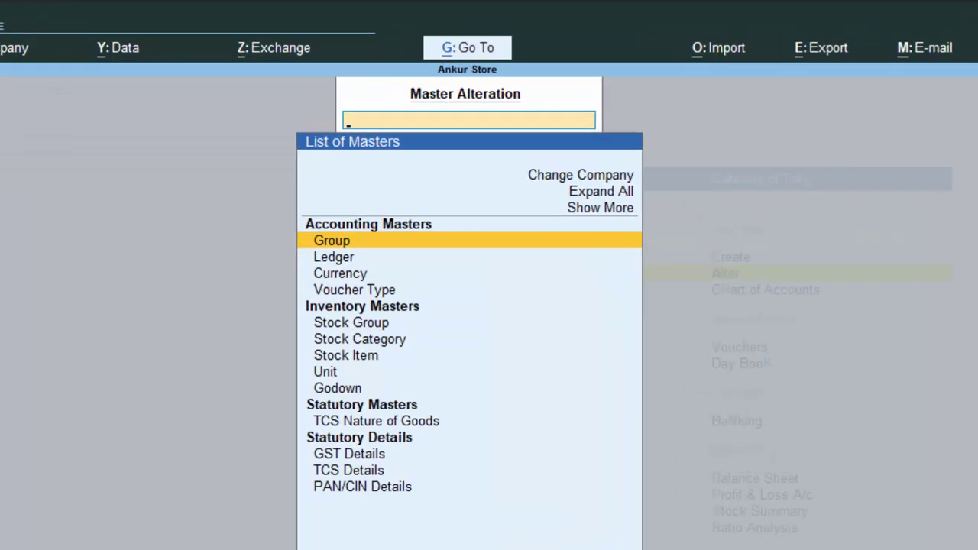
pyautogui.press('Down')
pyautogui.press('Return')
pyautogui.press('Down')
pyautogui.press('Down')
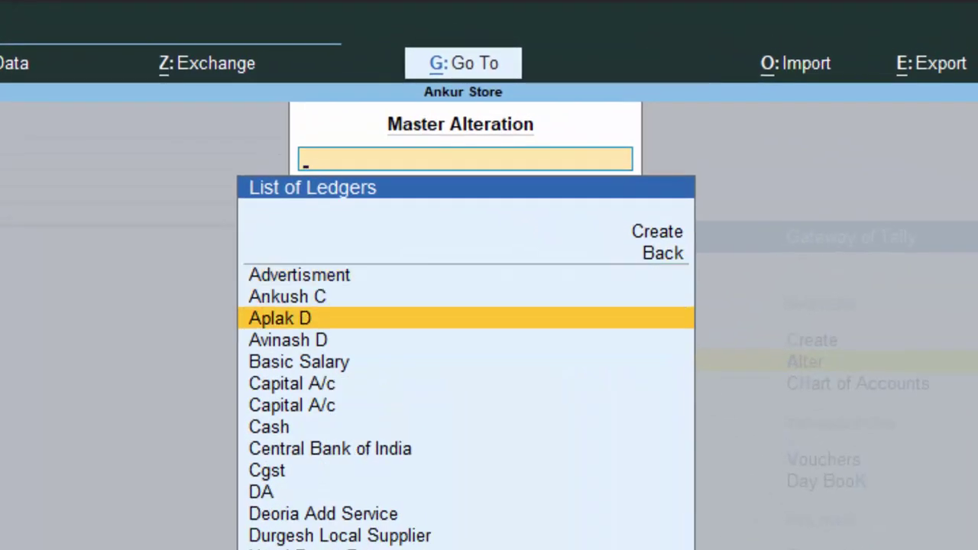
pyautogui.press('Return')
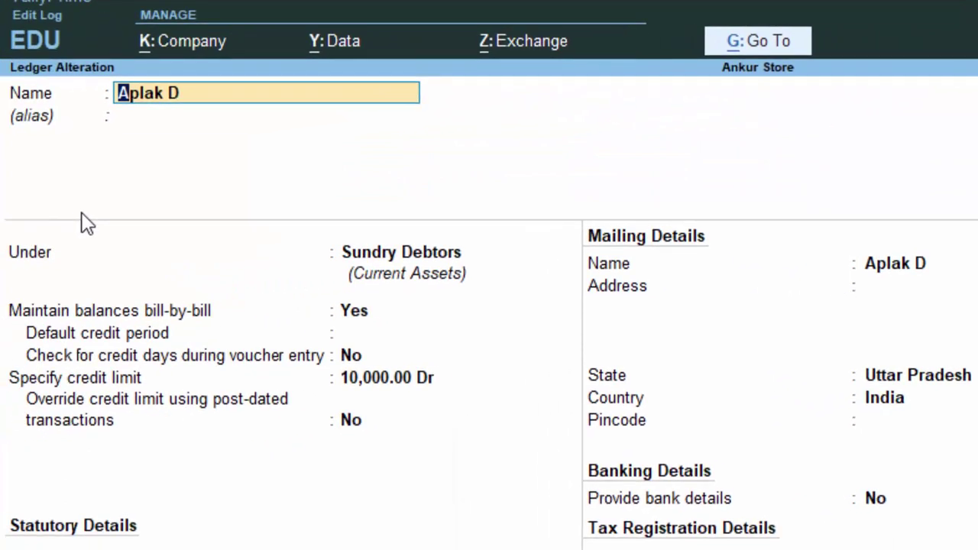
# Change the Aplak D credit limit from 10,000 to 1,00,00,000 Dr.
pyautogui.press('Return')
pyautogui.press('Return')
pyautogui.press('Return')
pyautogui.press('Return')
pyautogui.press('Return')
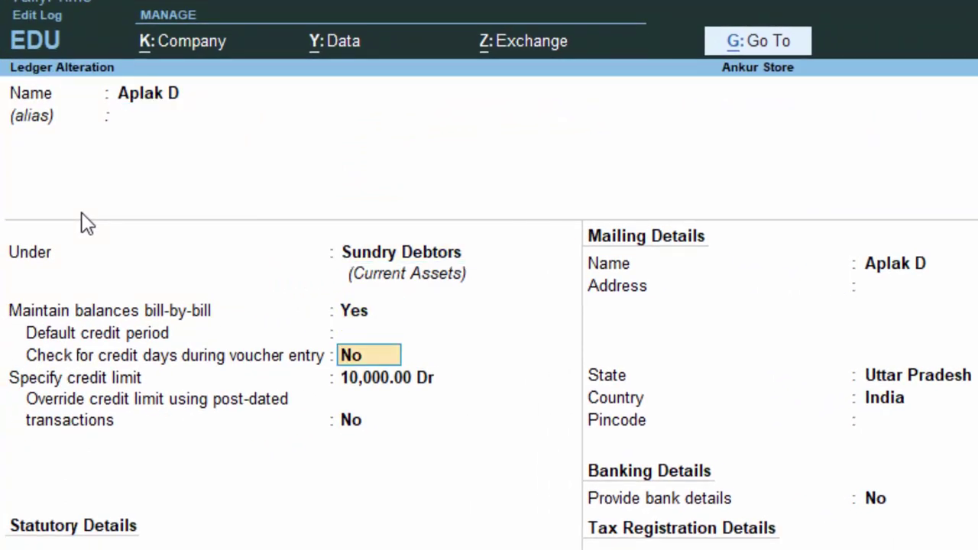
pyautogui.press('Return')
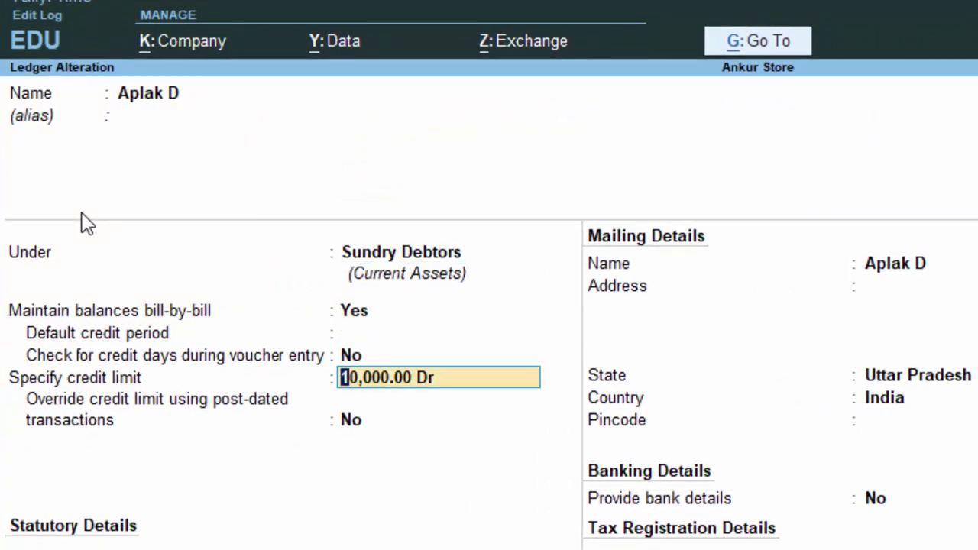
pyautogui.press('Up')
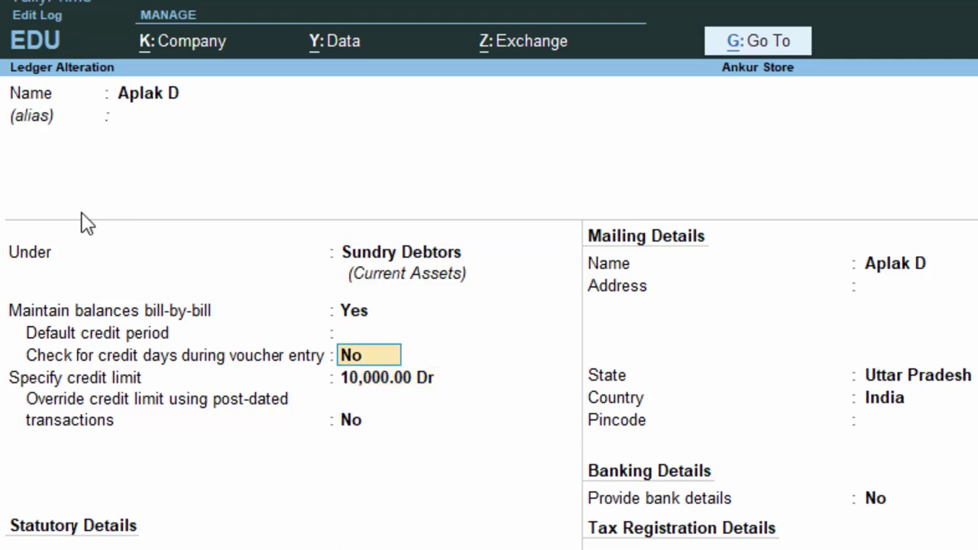
pyautogui.press('Return')
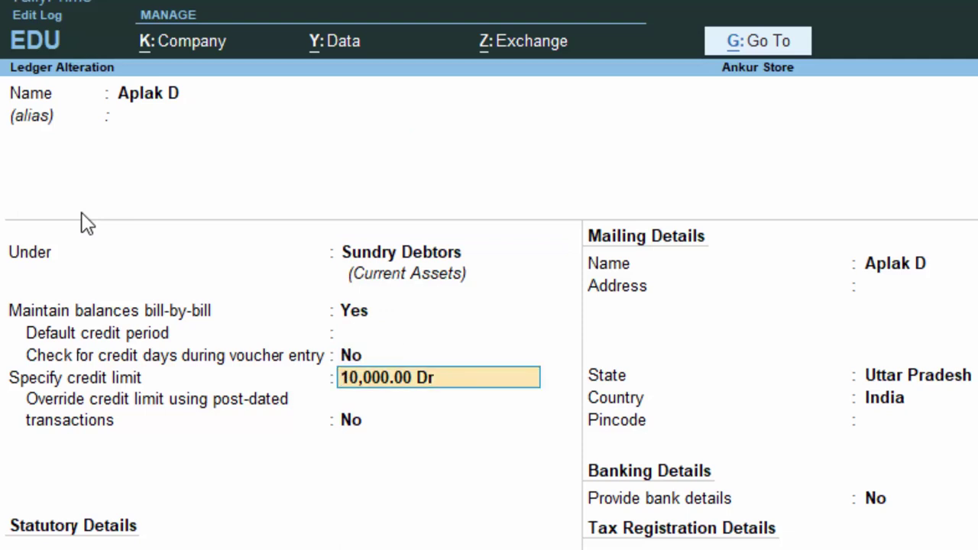
pyautogui.write('1,00,00,000')
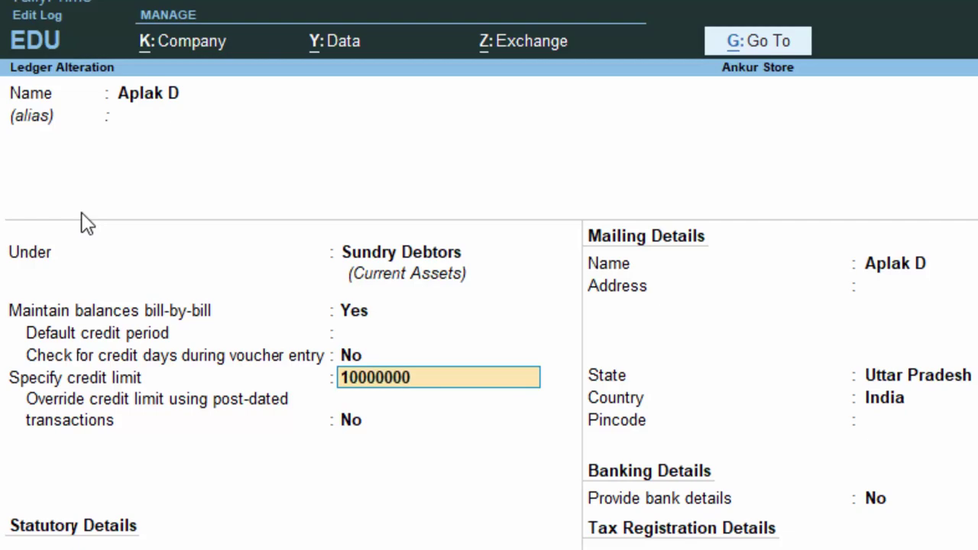
pyautogui.press('Return')
pyautogui.press('Return')
pyautogui.press('Return')
pyautogui.press('Return')
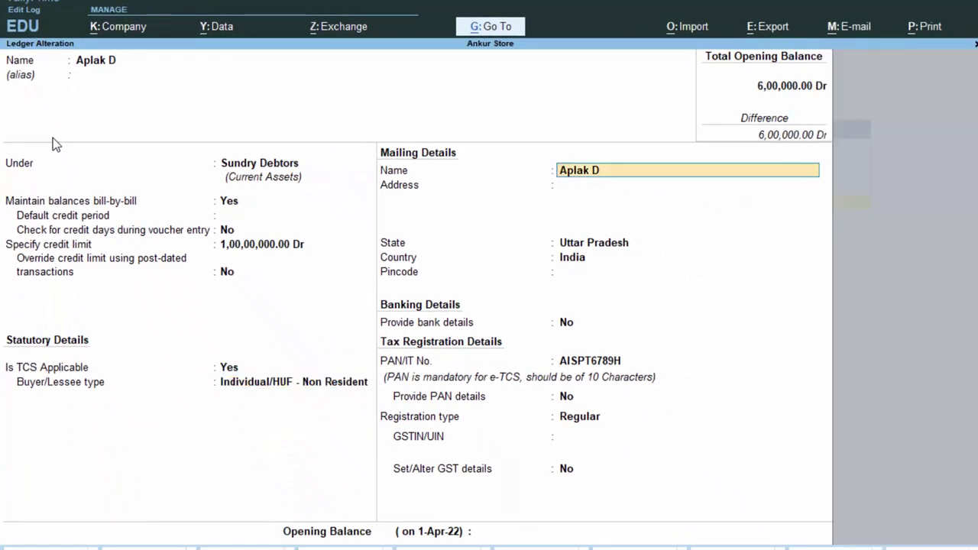
pyautogui.press('Return')
pyautogui.press('Return')
pyautogui.press('Return')
pyautogui.press('Return')
pyautogui.press('Return')
pyautogui.press('Return')
pyautogui.press('Return')
pyautogui.press('Return')
pyautogui.press('Return')
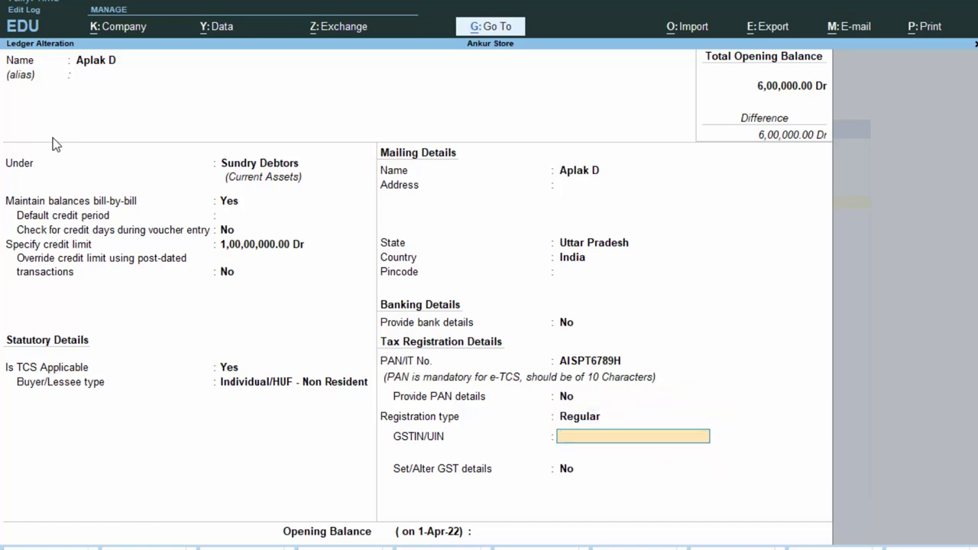
pyautogui.press('Return')
pyautogui.press('Return')
pyautogui.press('Return')
pyautogui.press('Escape')
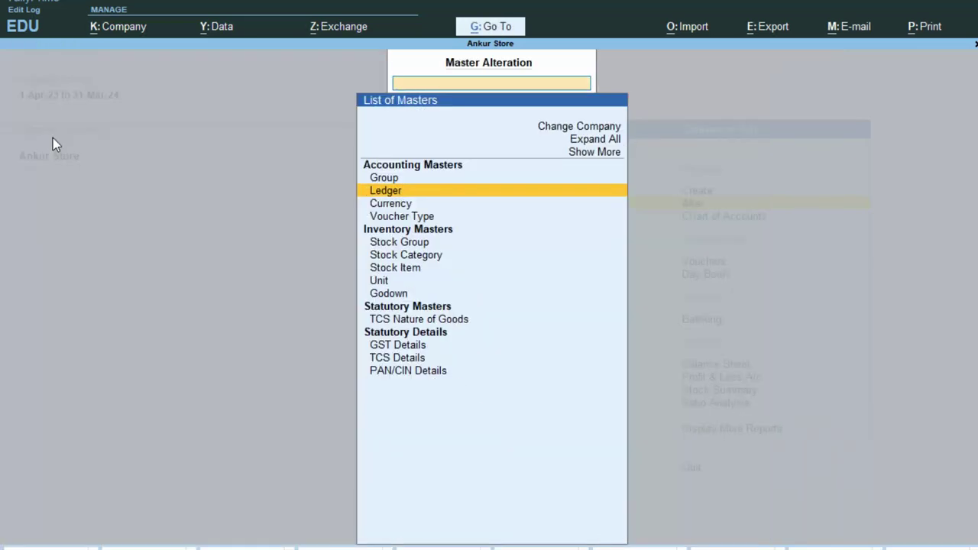
pyautogui.press('Escape')
pyautogui.press('v')
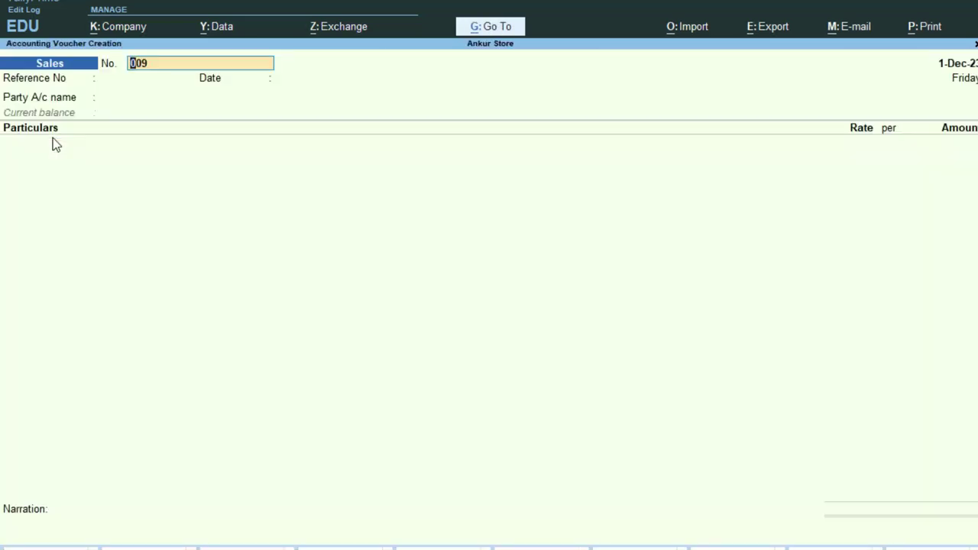
pyautogui.press('Return')
pyautogui.write('345')
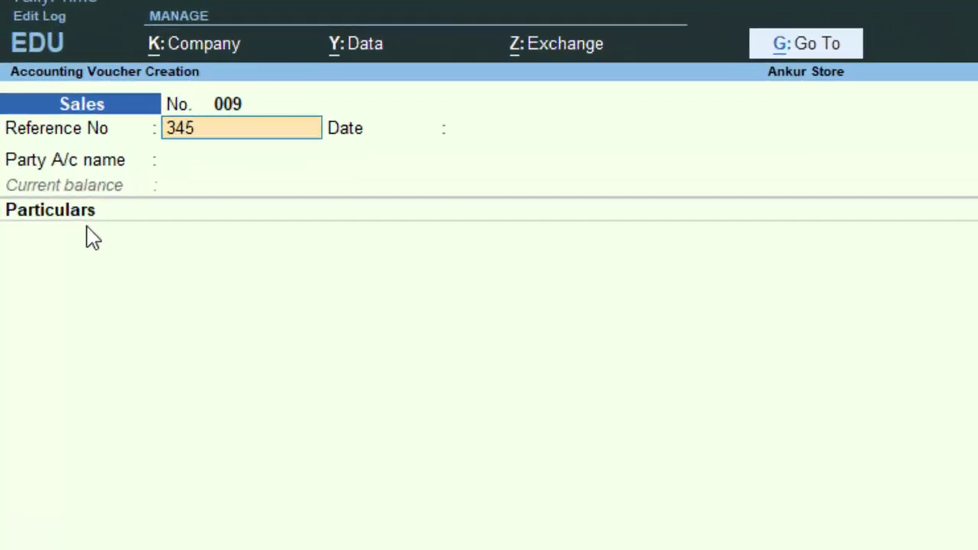
pyautogui.press('Return')
pyautogui.press('Return')
pyautogui.write('ap')
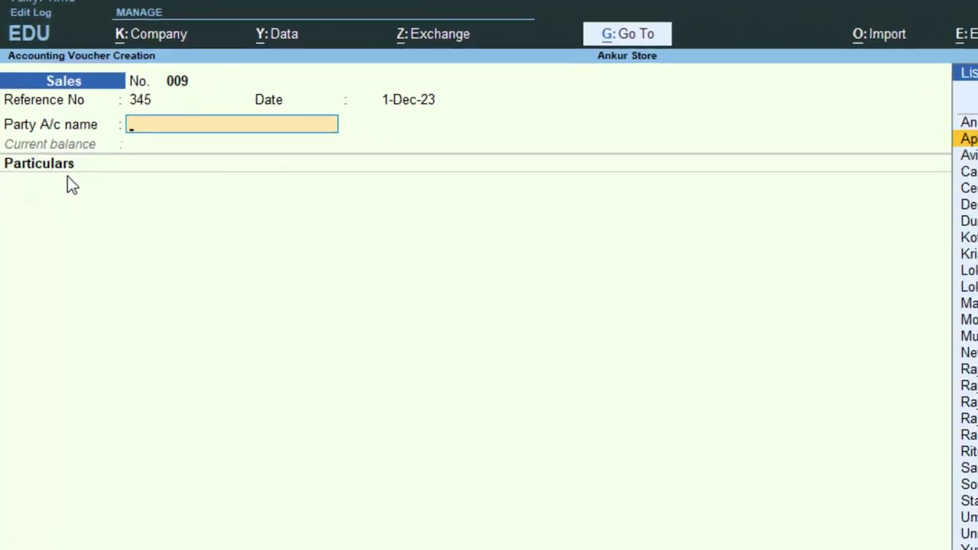
pyautogui.press('Return')
pyautogui.press('Return')
pyautogui.press('Return')
pyautogui.press('Return')
pyautogui.press('Return')
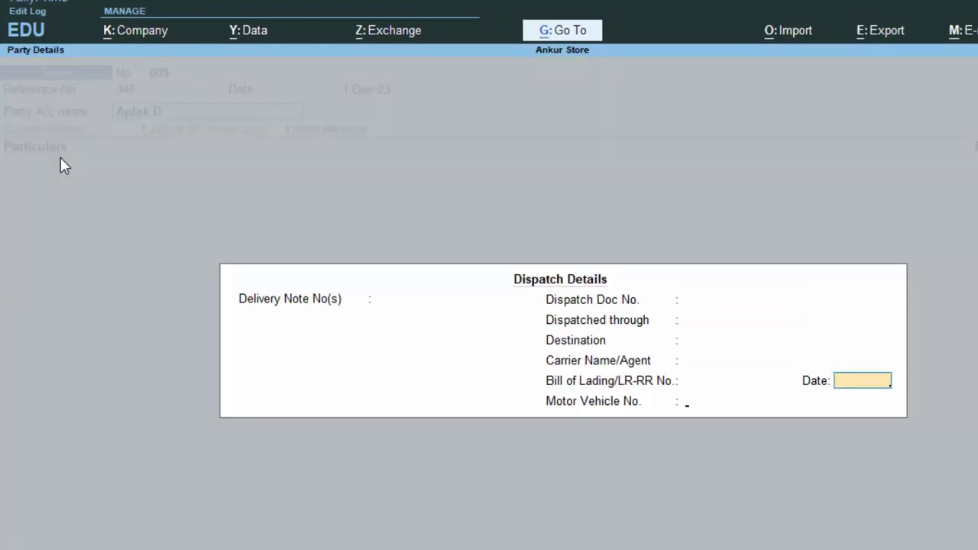
pyautogui.press('Return')
pyautogui.press('Return')
pyautogui.press('Return')
pyautogui.press('Return')
pyautogui.press('Return')
pyautogui.press('Return')
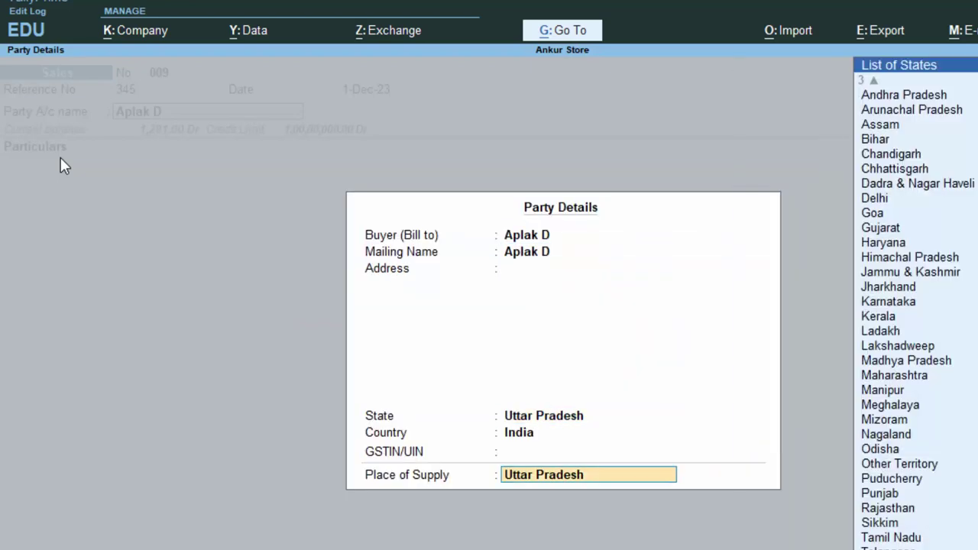
pyautogui.press('Return')
# Enter Sales A/c on the first row with an amount of 50,000.
pyautogui.write('p')
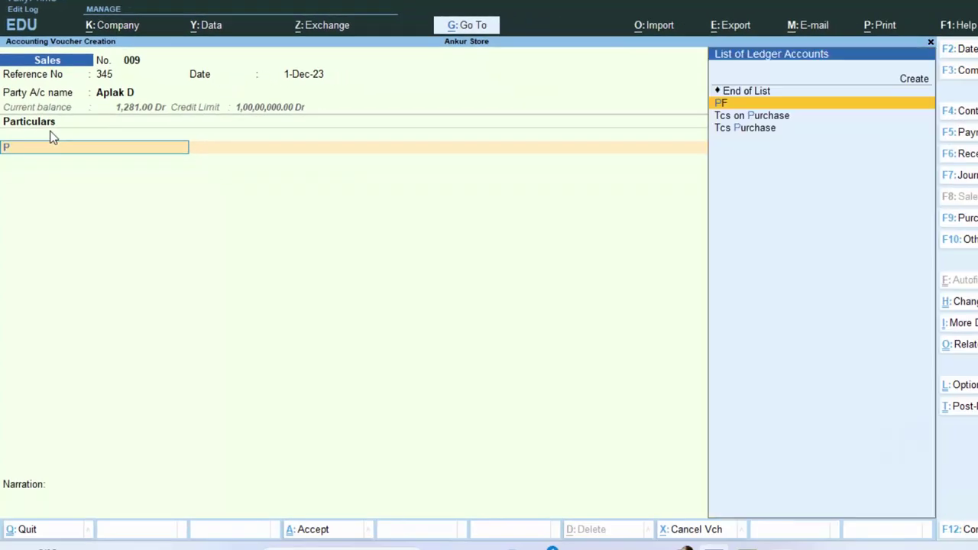
pyautogui.press('BackSpace')
pyautogui.write('s')
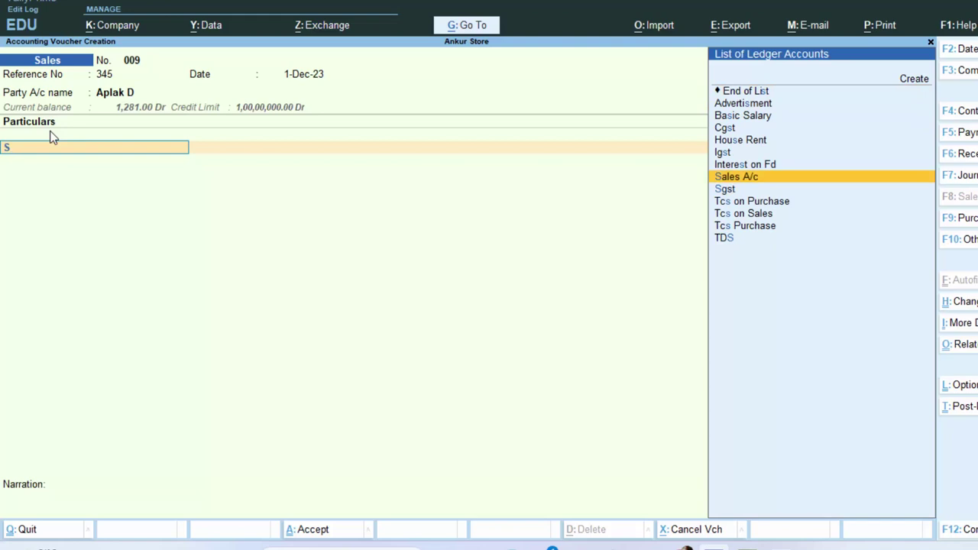
pyautogui.press('Down')
pyautogui.press('Up')
pyautogui.press('Return')
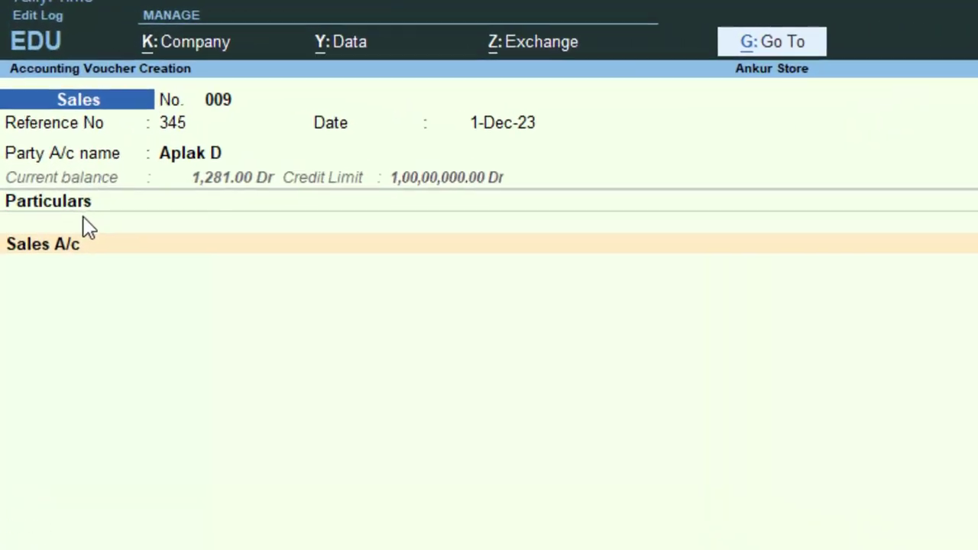
pyautogui.write('50,00')
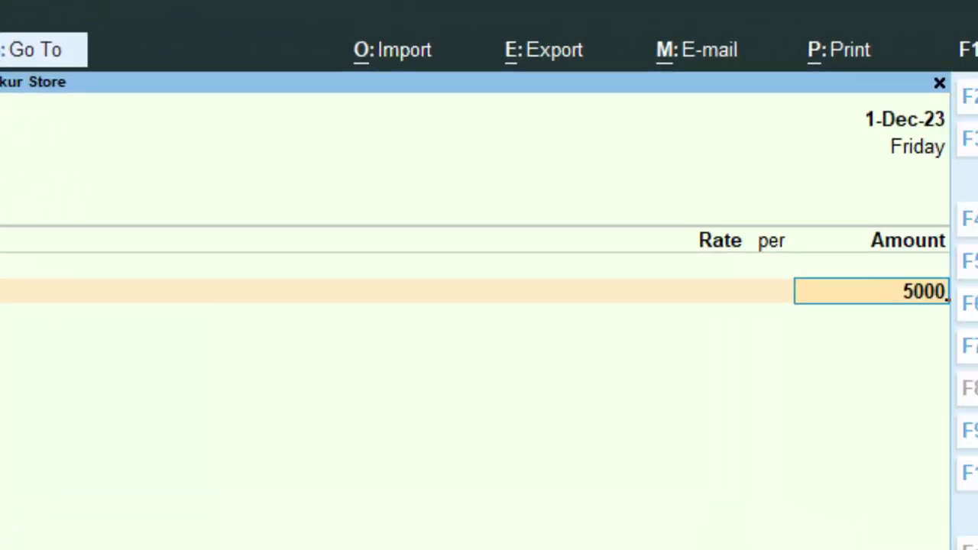
pyautogui.write('0')
pyautogui.press('Return')
# Add an Sgst row at the calculated 1,250 and select Cgst for the next row.
pyautogui.press('Return')
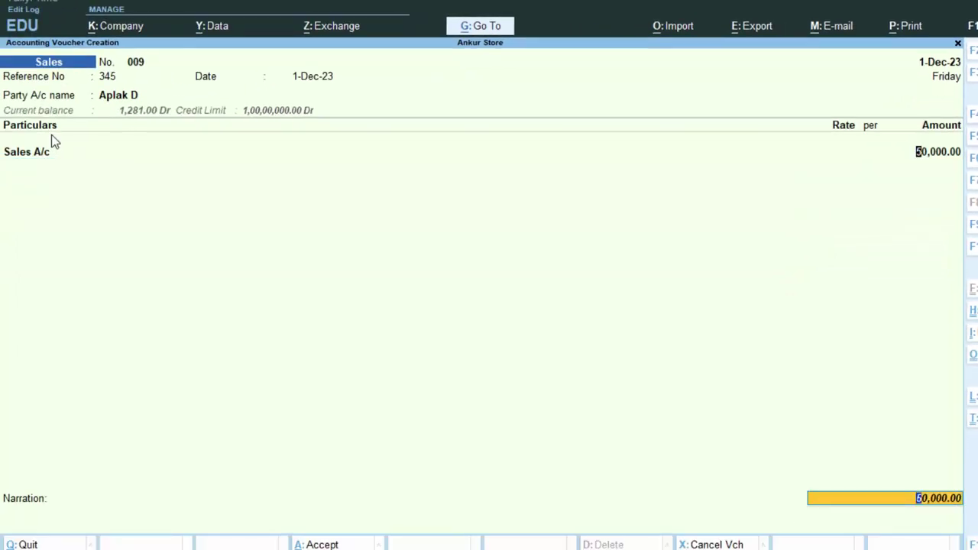
pyautogui.press('Return')
pyautogui.write('S')
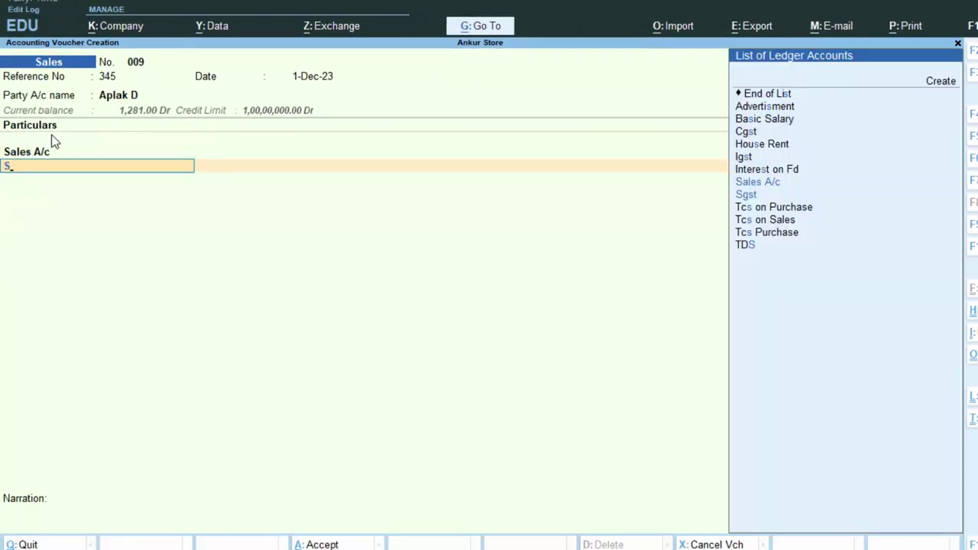
pyautogui.press('Down')
pyautogui.press('Return')
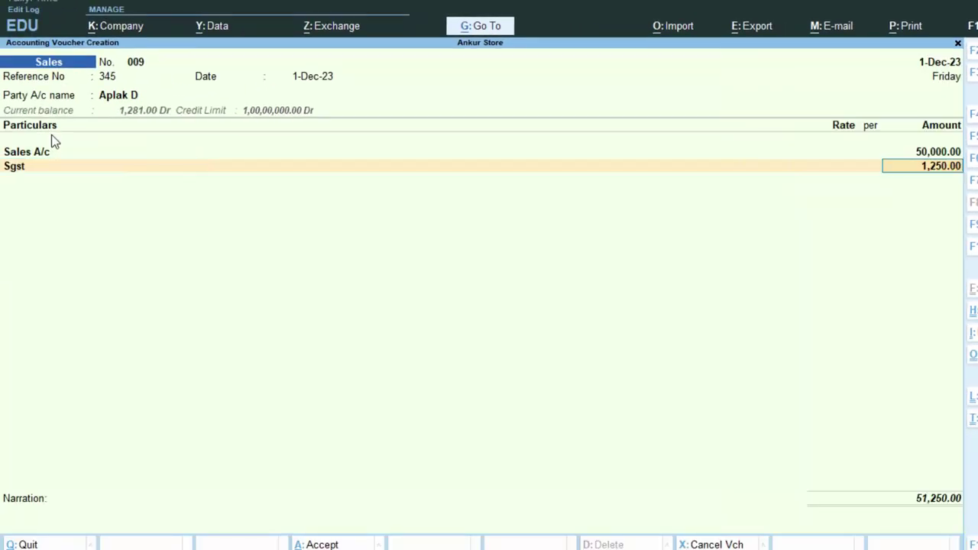
pyautogui.press('Return')
pyautogui.write('C')
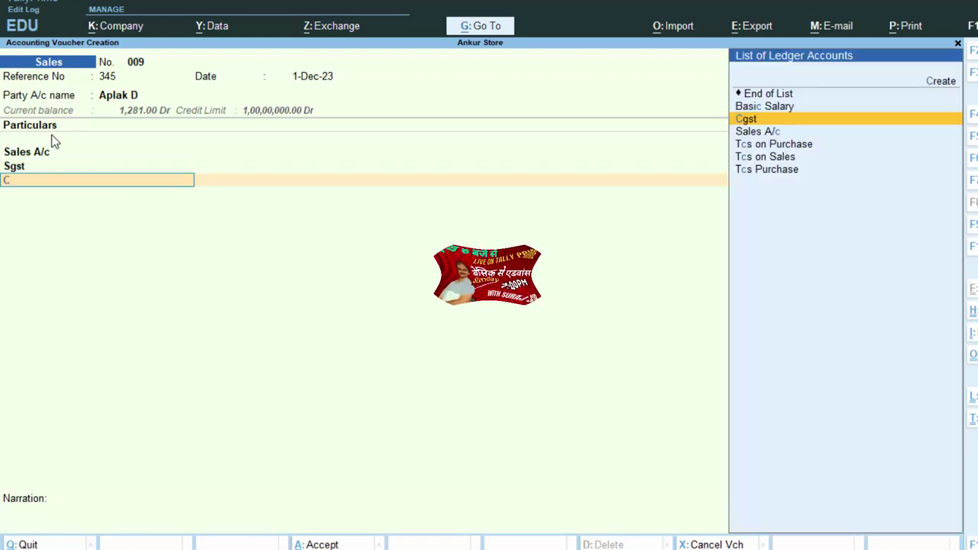
pyautogui.press('Return')
# Accept the calculated Cgst amount of 1,250 on the voucher's last row.
pyautogui.press('Return')
pyautogui.press('Return')
pyautogui.press('Return')
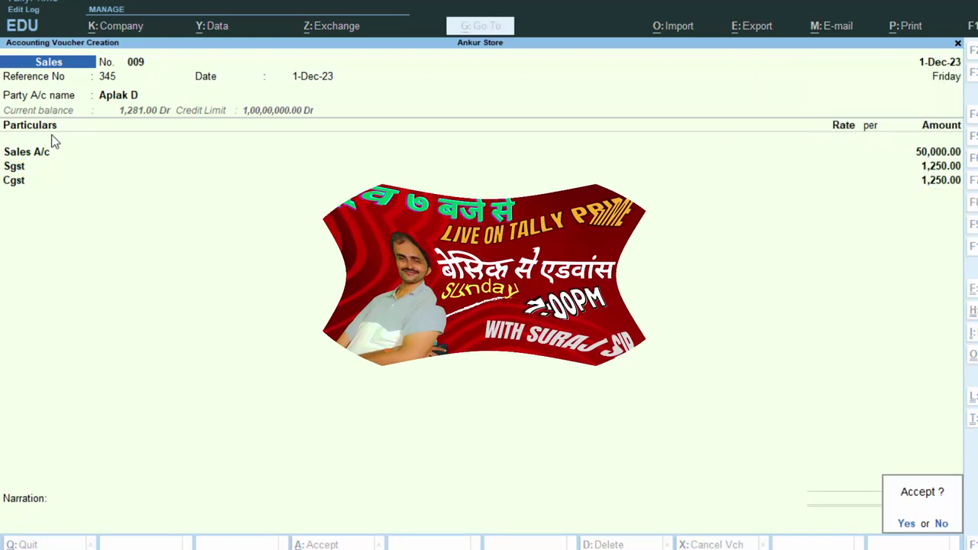
pyautogui.press('Return')
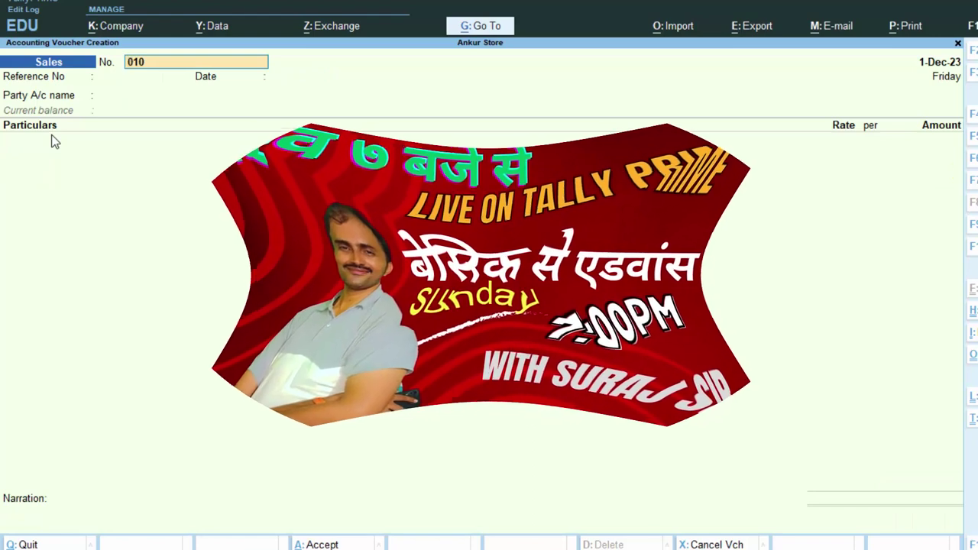